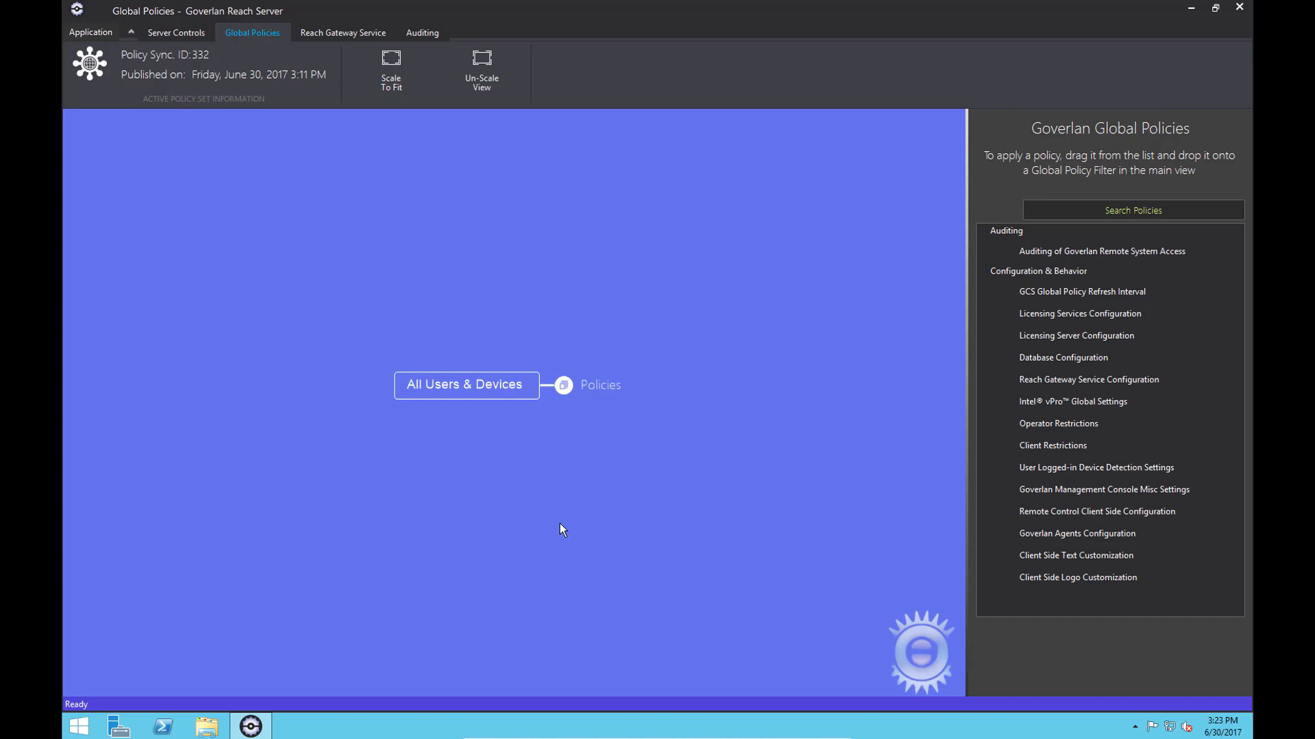
Step: Review the policies currently applied to All Users & Devices, then close that list
mouse_move(563, 386)
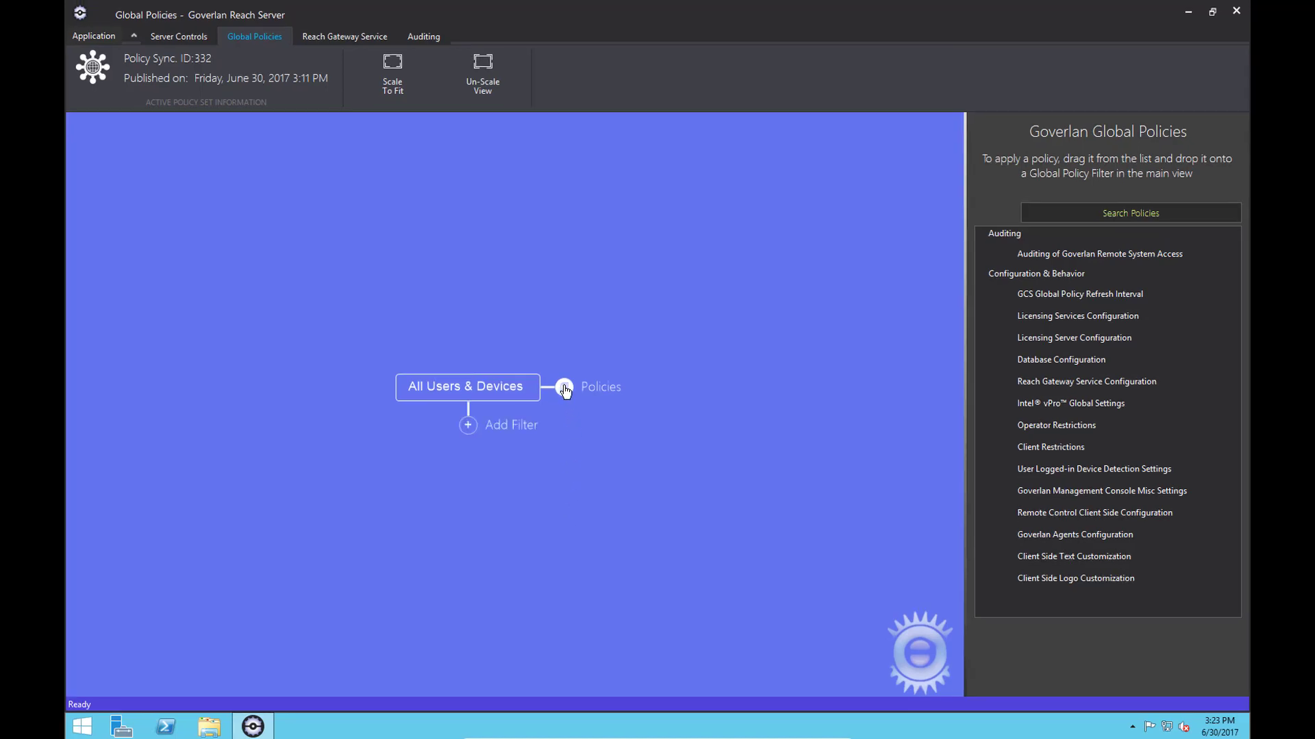
click(565, 389)
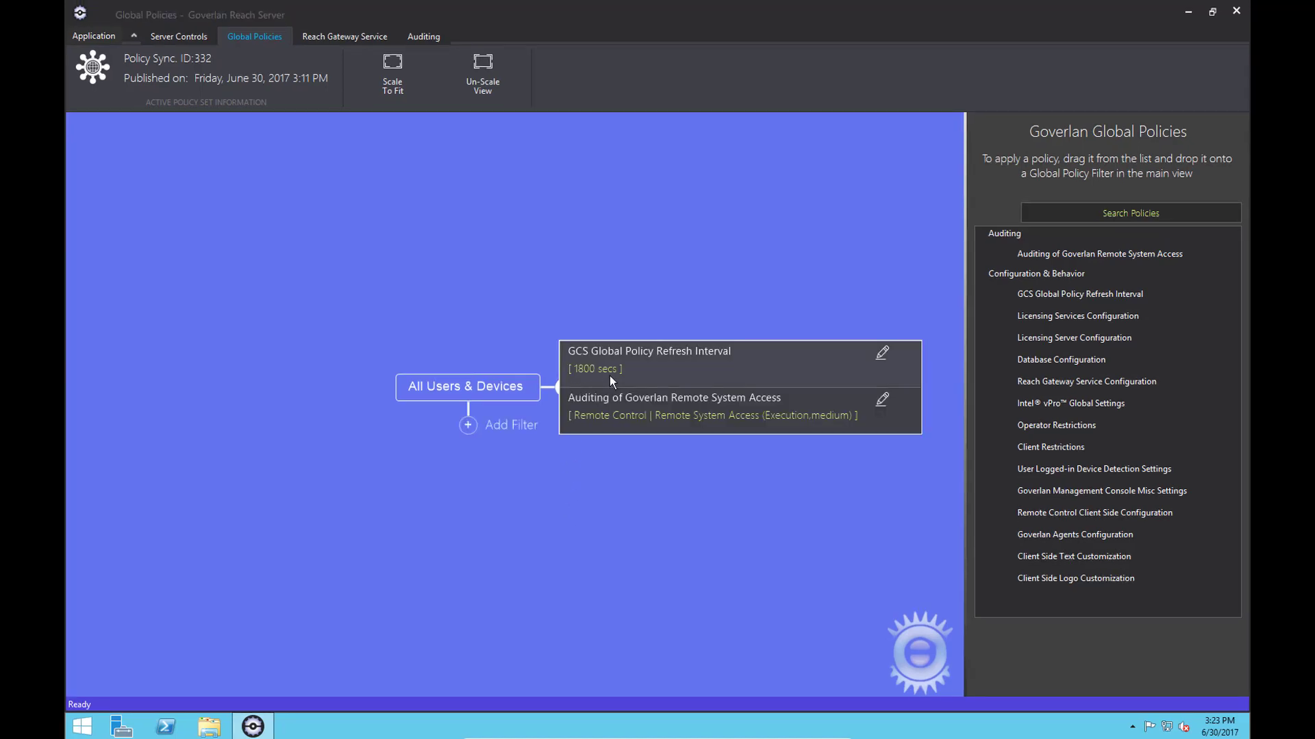
click(469, 427)
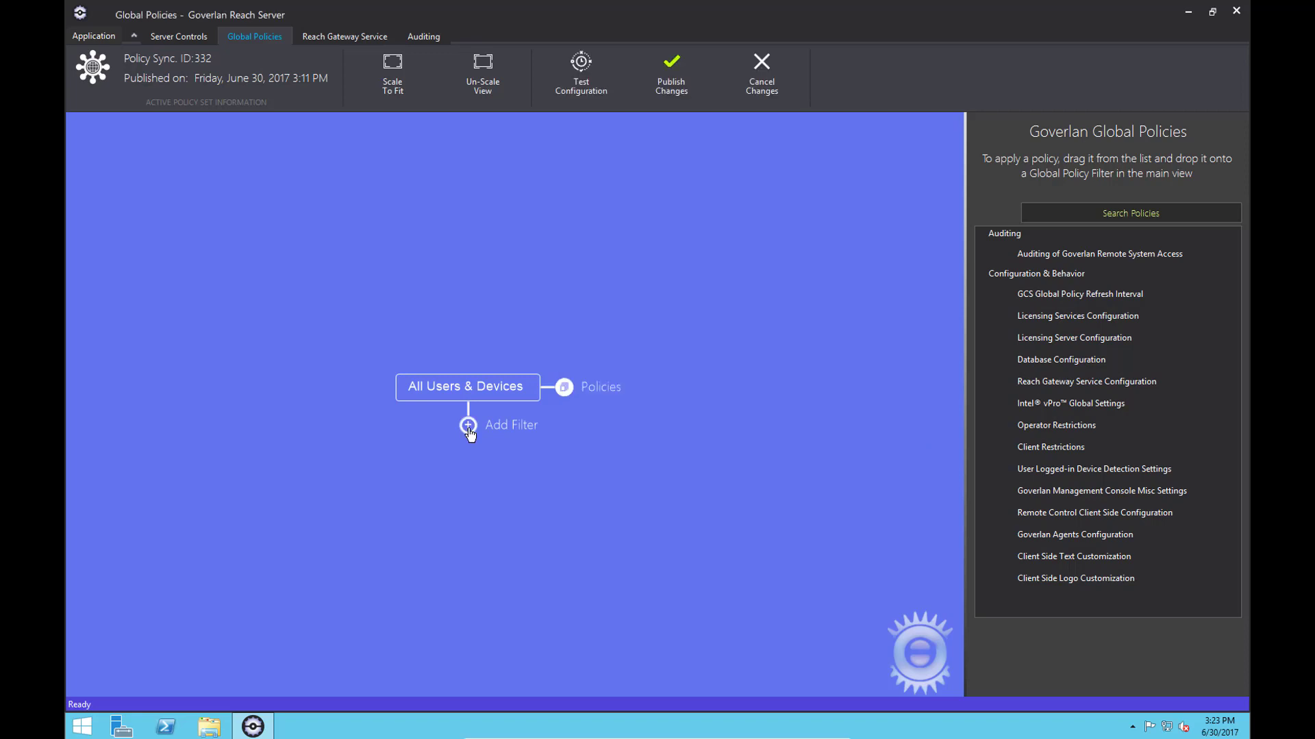
Step: Create a new filter named Servers under All Users & Devices
click(468, 427)
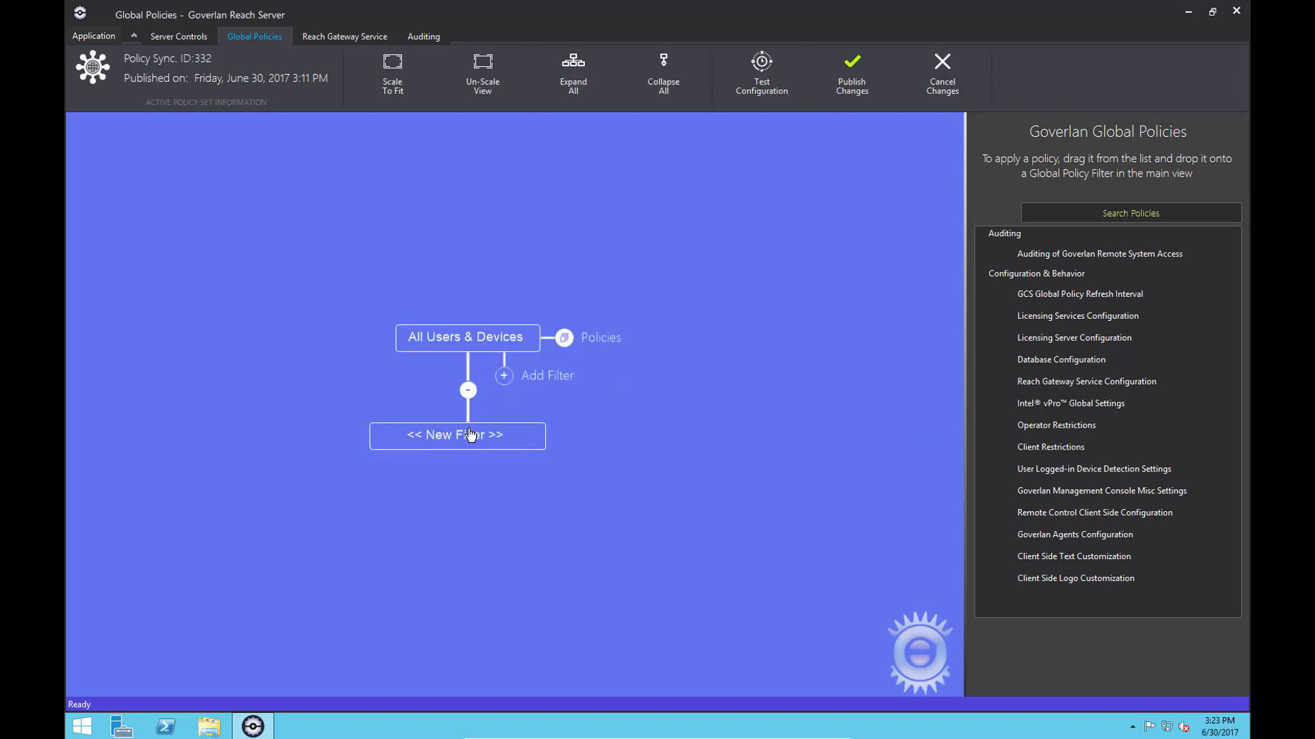
text(Servers)
key(Return)
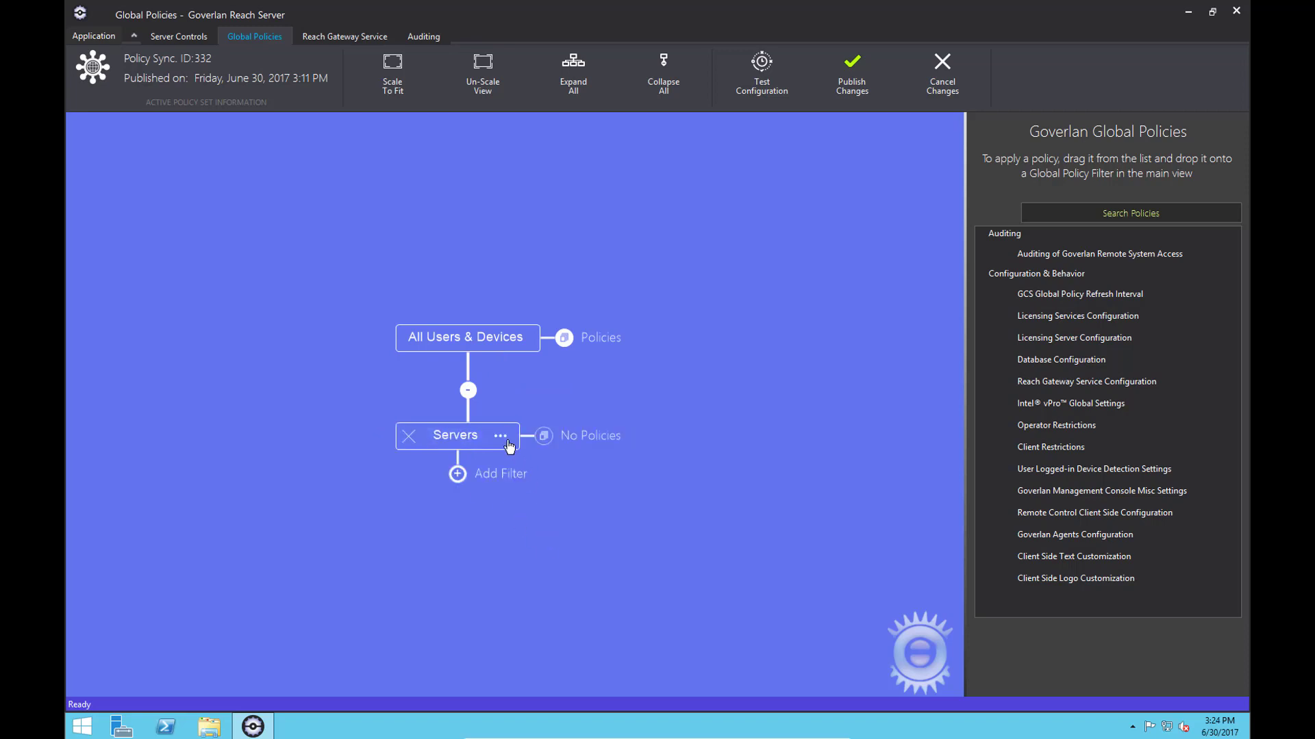
Step: Give the Servers filter a Local Active Directory OU condition for dev.corp.pjtec.com/Dev Servers
click(501, 437)
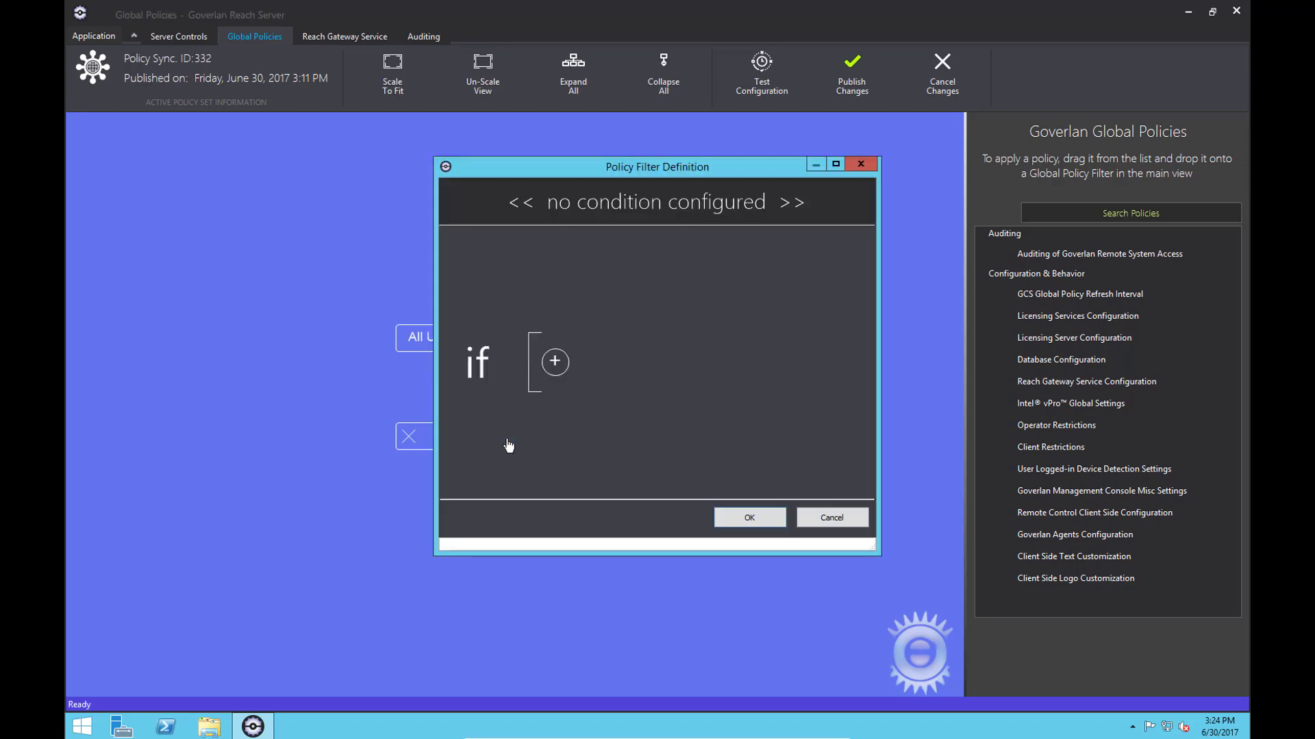
click(554, 363)
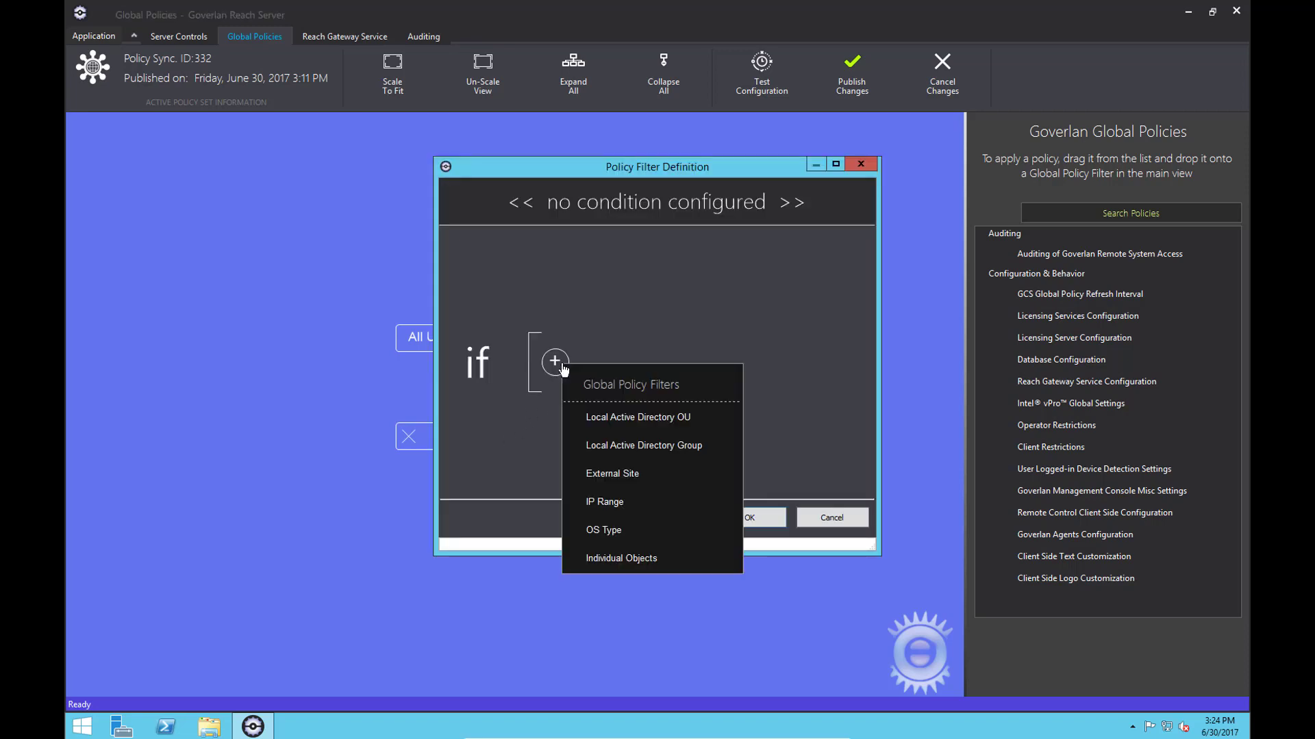
click(593, 417)
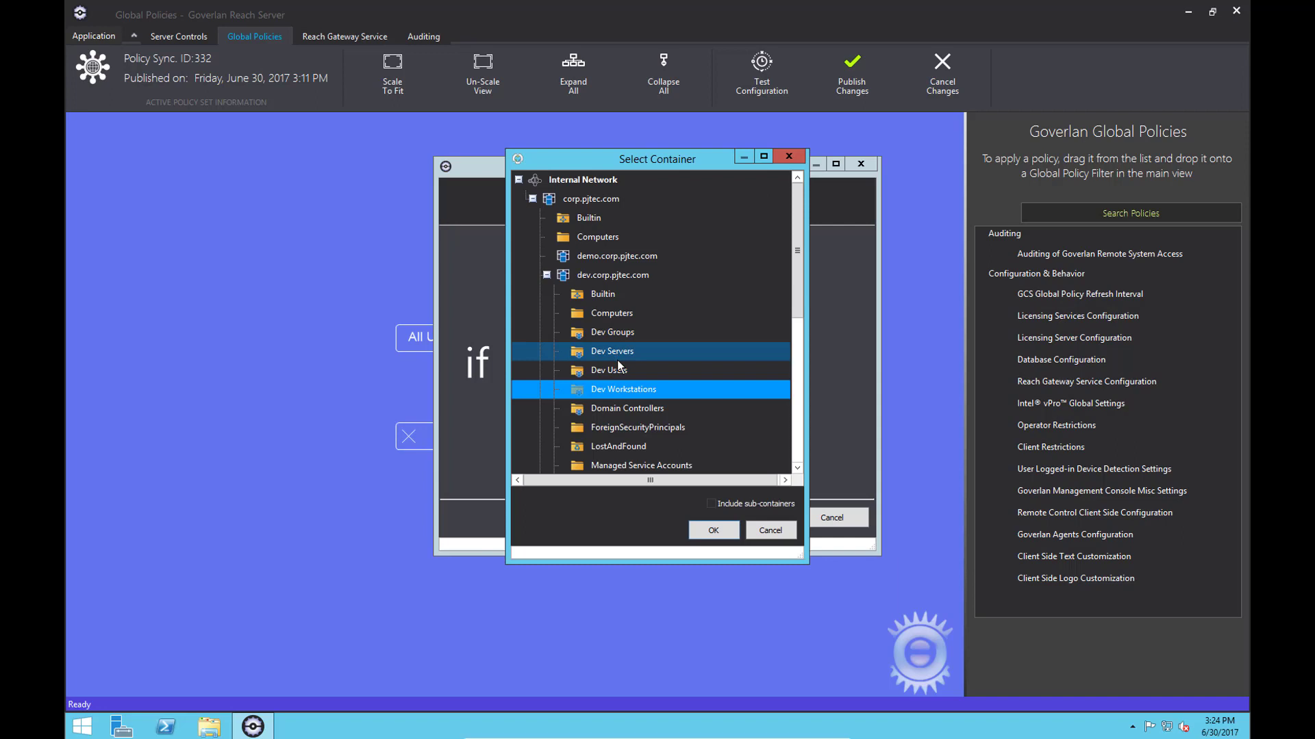
click(618, 358)
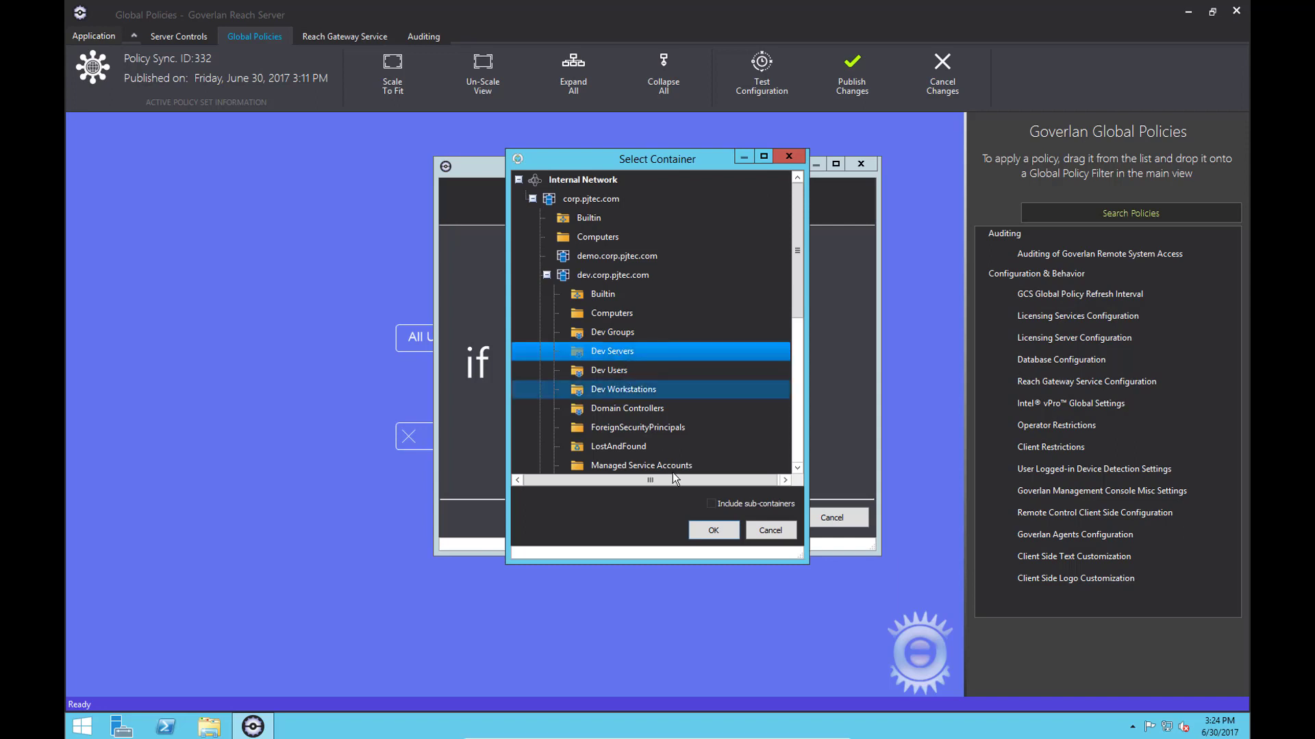
click(708, 533)
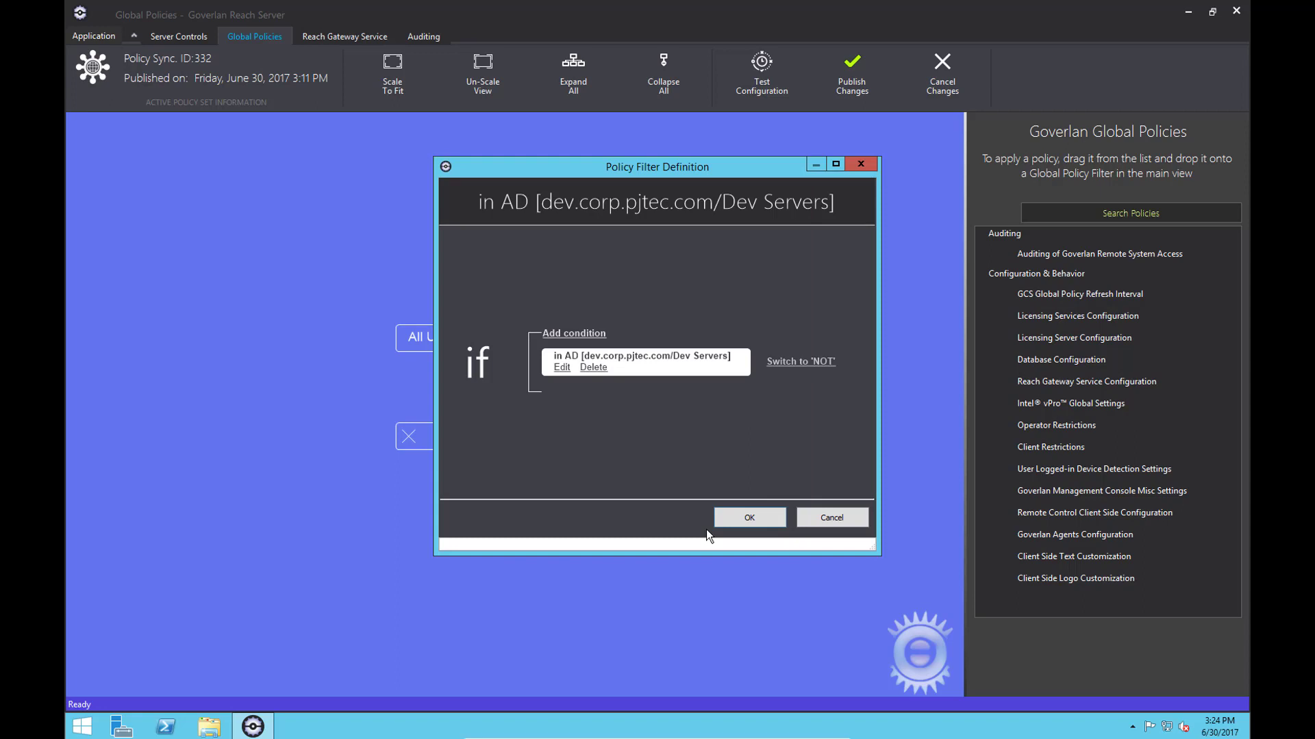
click(745, 519)
mouse_move(507, 379)
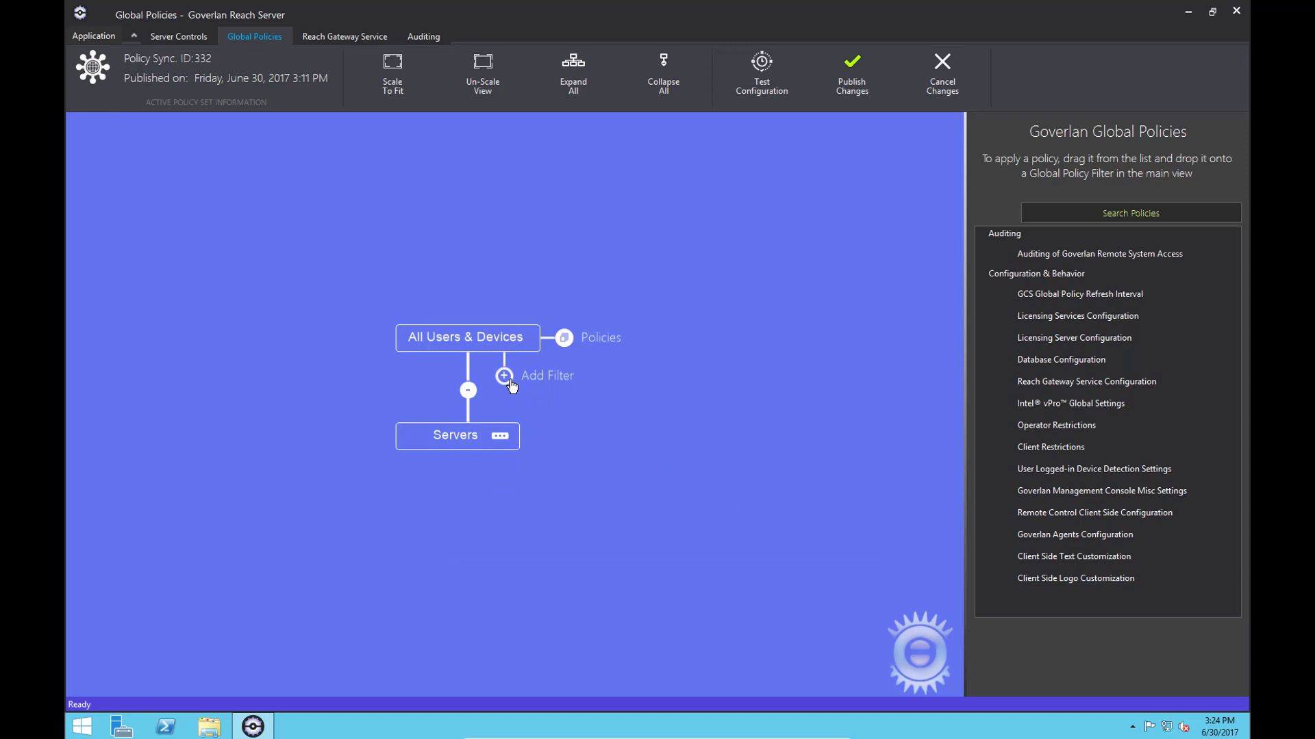
Step: Create a Workstations filter with an Active Directory OU condition on Dev Workstations
click(507, 379)
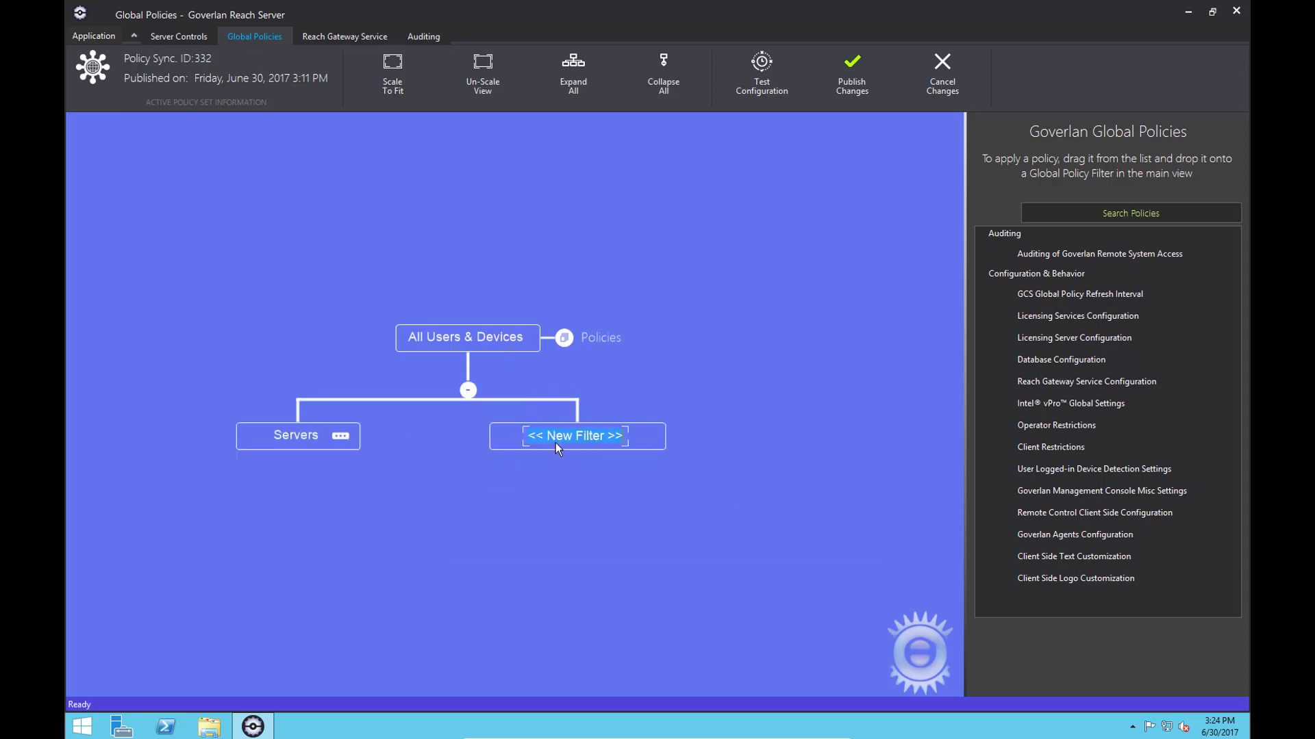
text(Workstations)
key(Return)
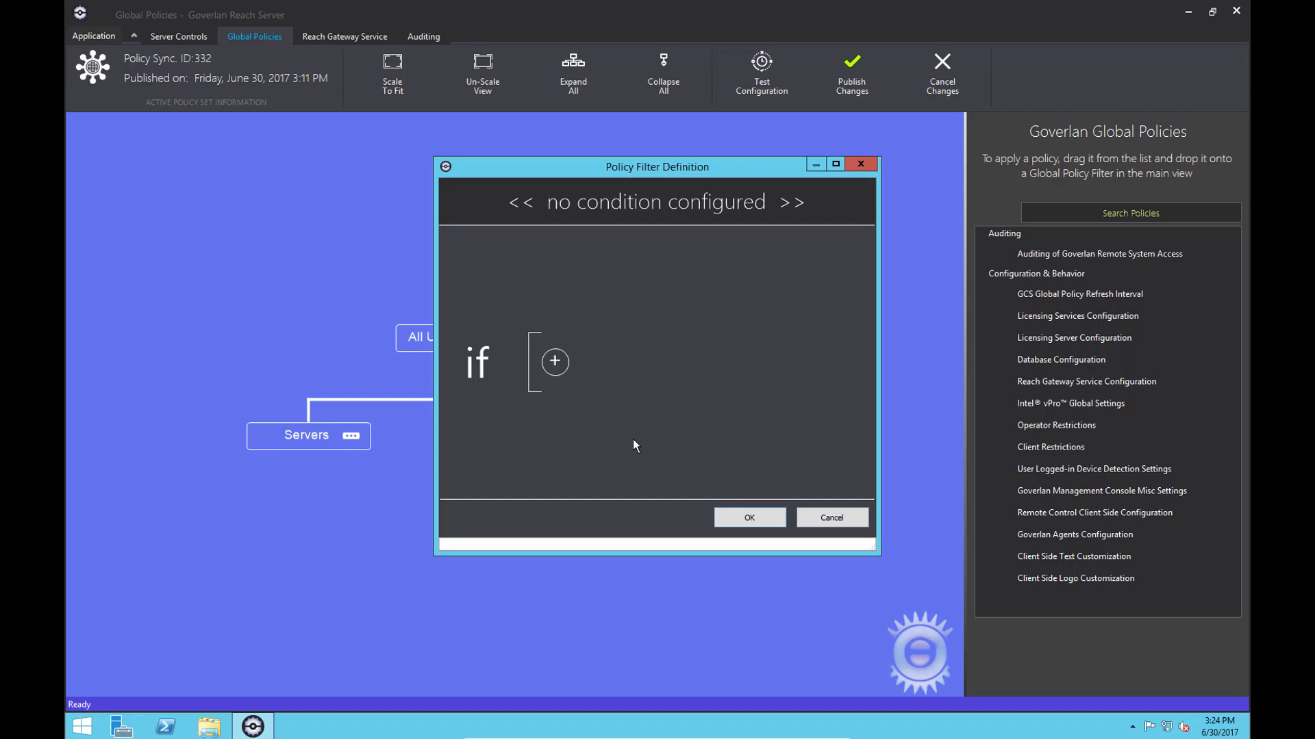
click(554, 362)
click(581, 417)
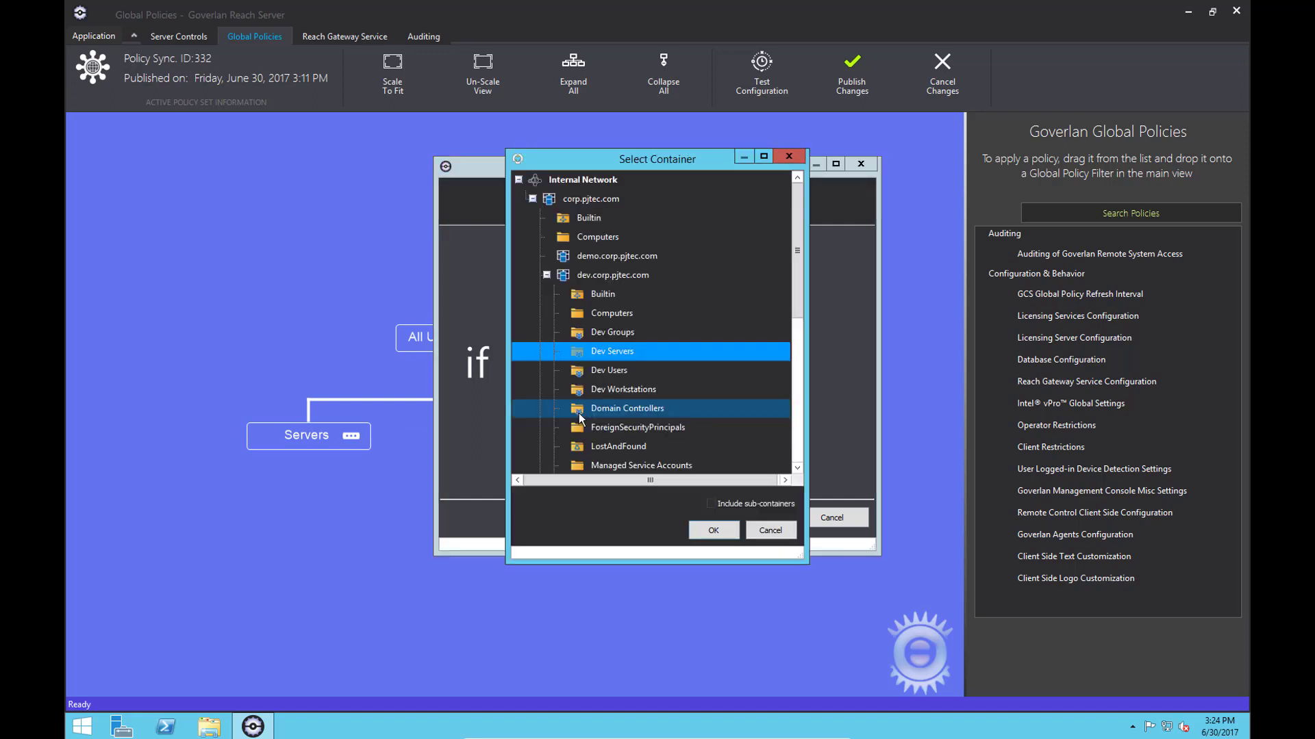
click(614, 392)
click(705, 532)
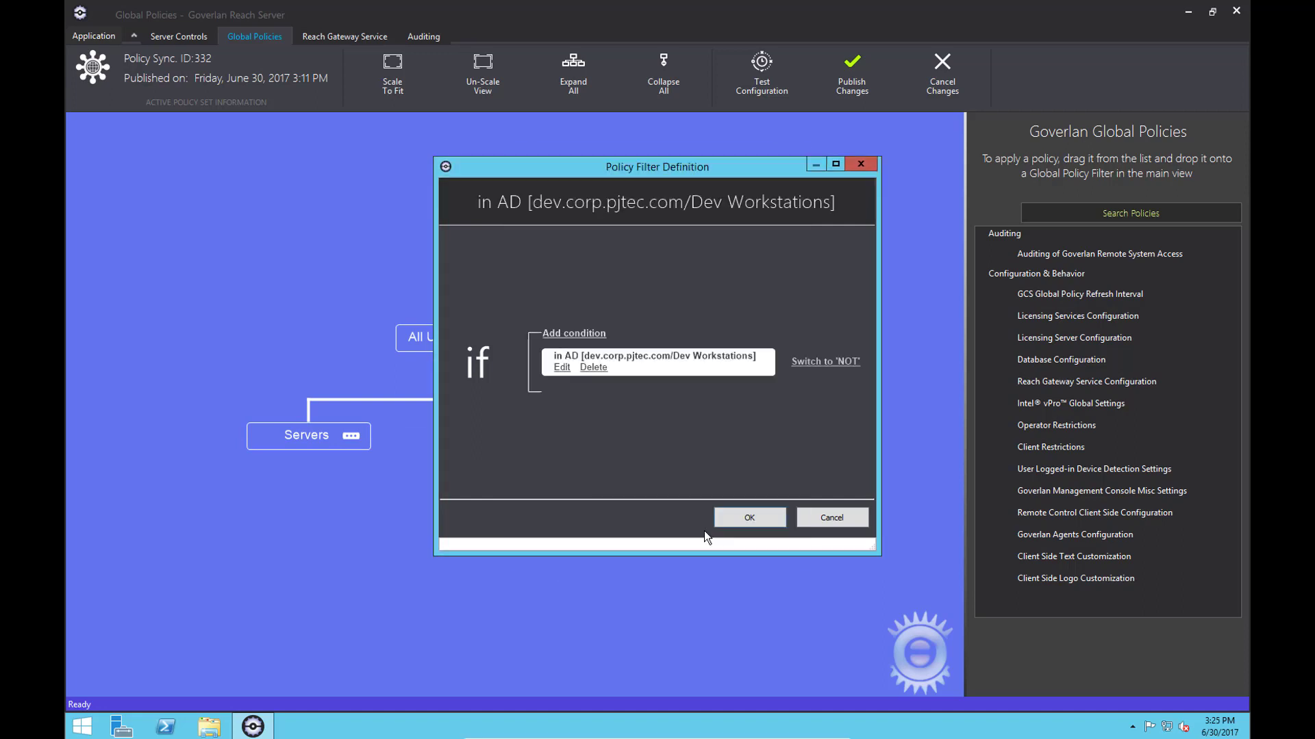
click(764, 513)
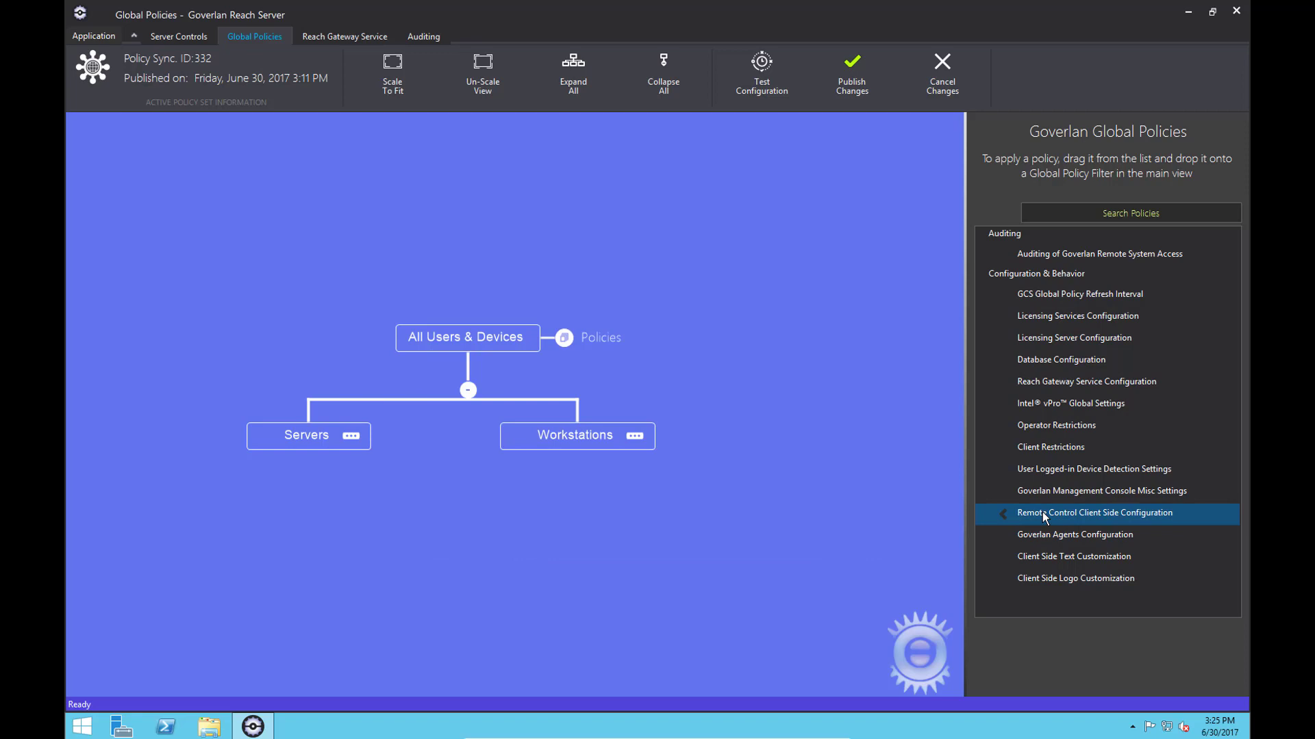
Step: Apply Remote Control Client Side Configuration to Servers, keeping the default Pre-Session Action settings
drag(1044, 518, 367, 439)
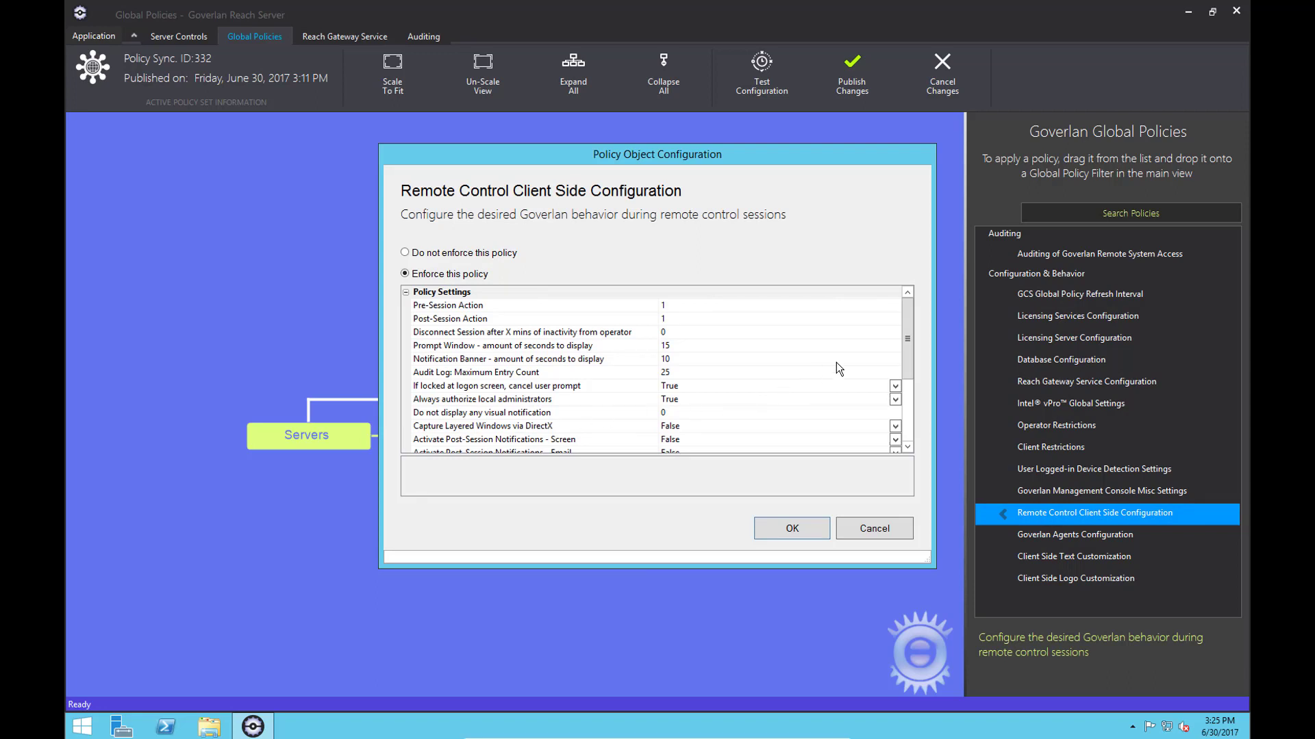
mouse_move(907, 326)
mouse_down()
mouse_move(906, 403)
mouse_move(906, 320)
mouse_up()
click(788, 310)
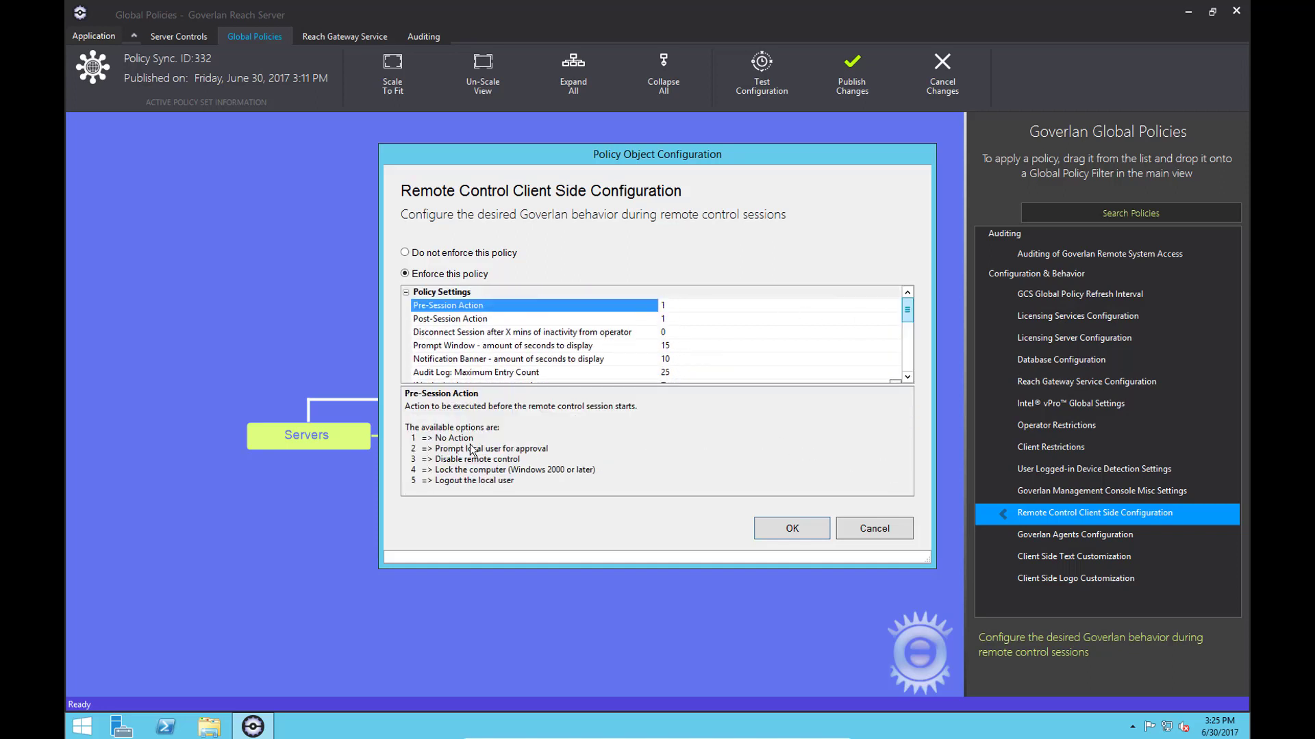
click(779, 527)
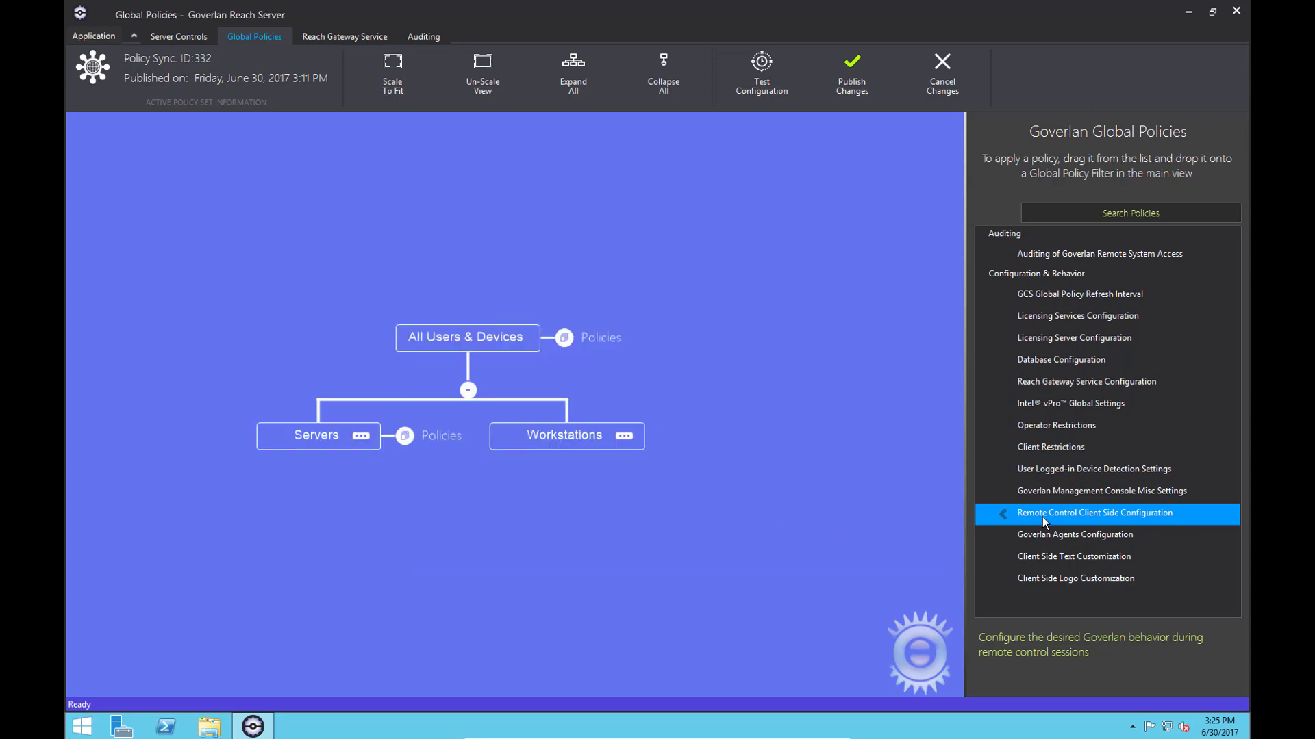
Step: Apply Remote Control Client Side Configuration to Workstations with Pre-Session Action 2, then verify its policies
drag(1047, 524, 661, 447)
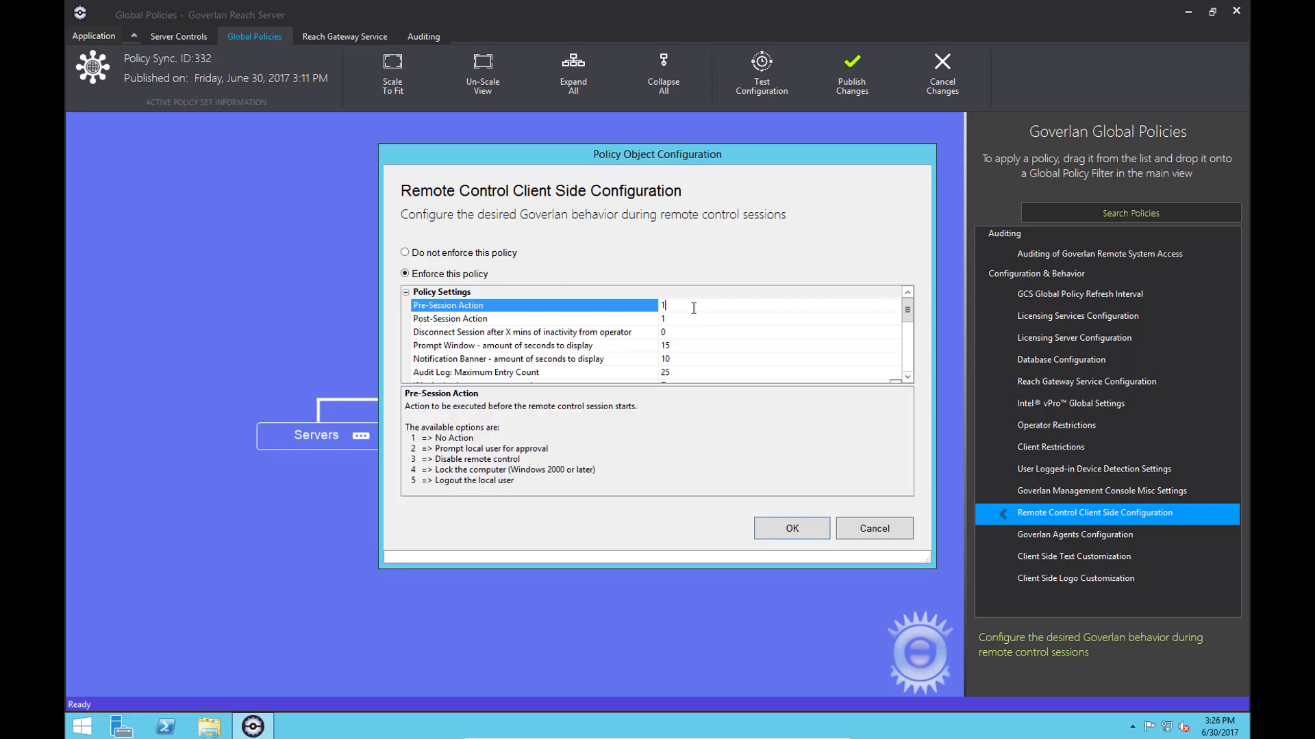
click(693, 308)
text(2)
click(793, 528)
mouse_move(676, 437)
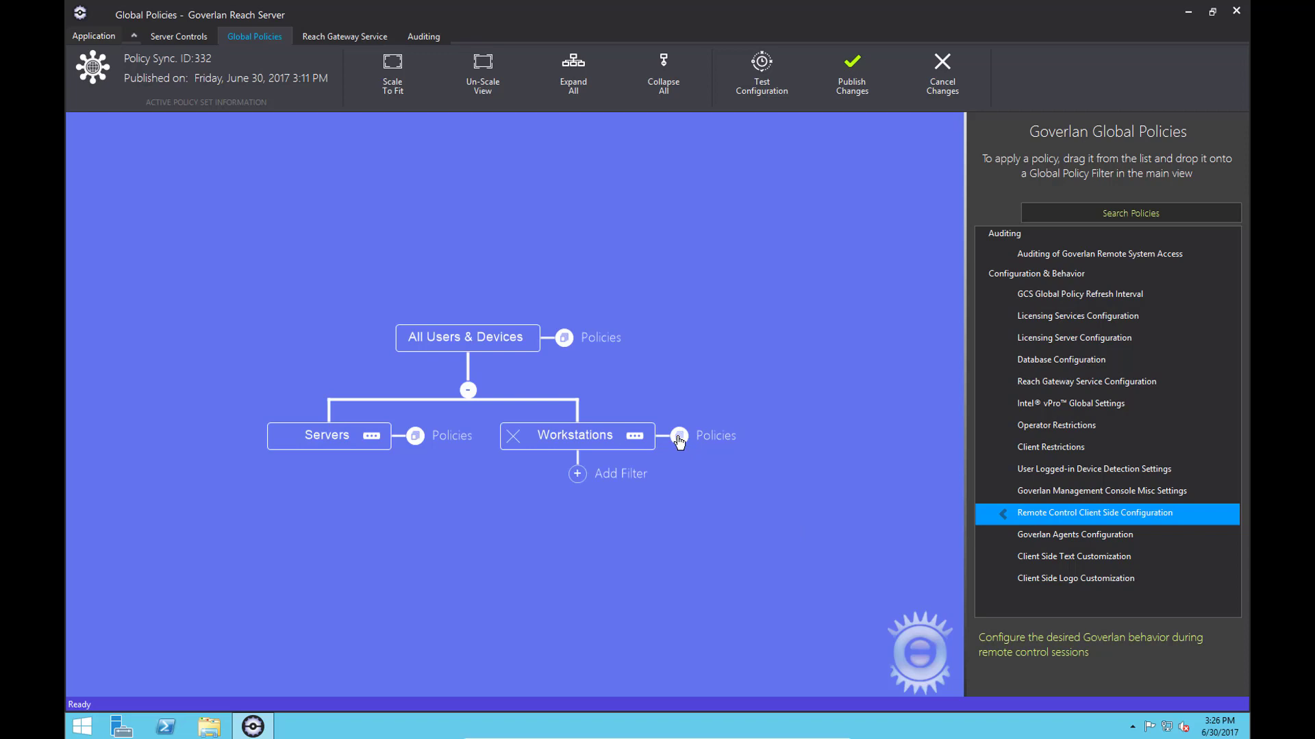
click(679, 441)
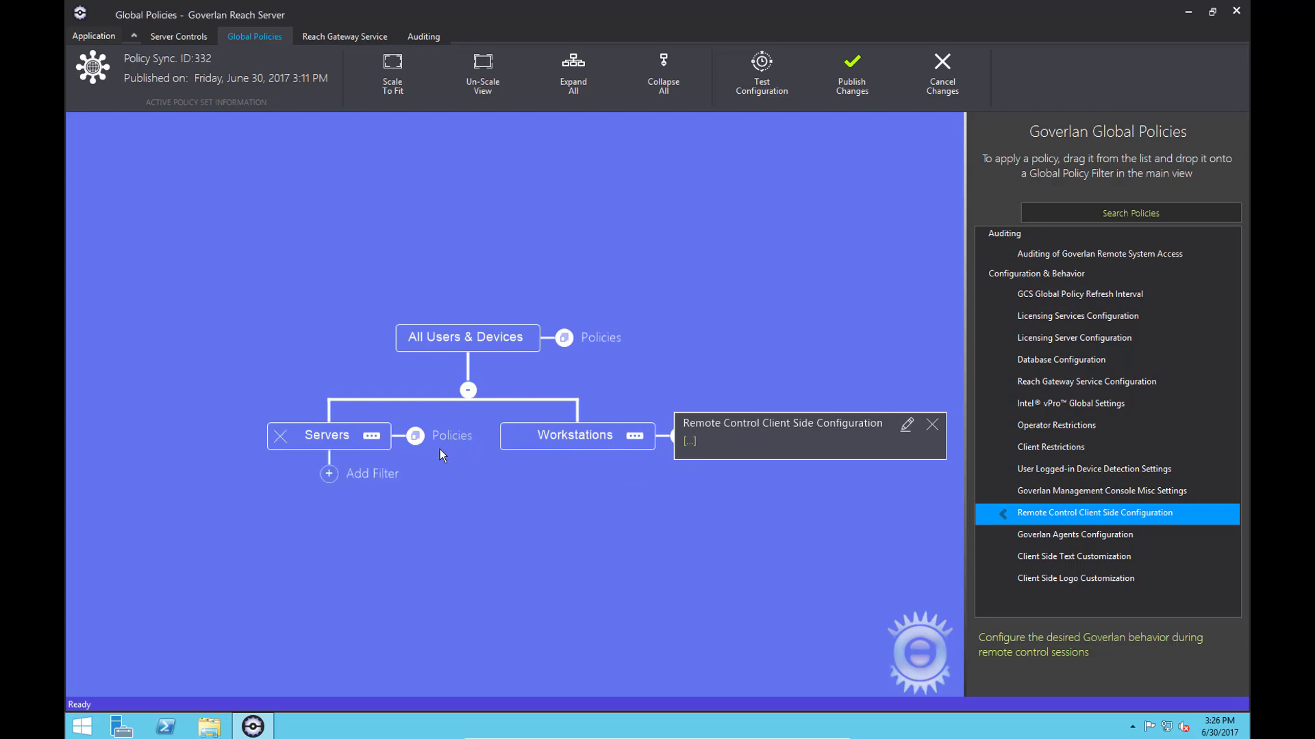
Step: Close the Workstations policy list, test the configuration, and publish the pending changes
click(712, 553)
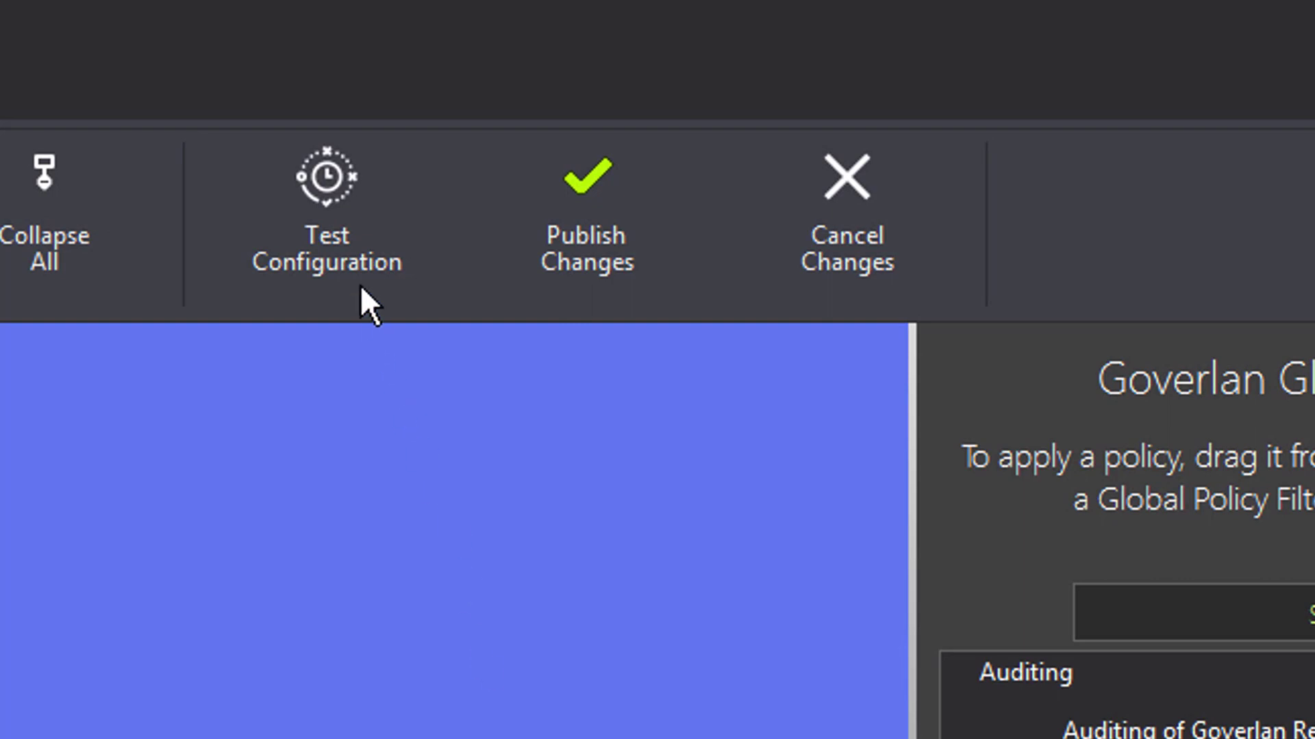
click(344, 233)
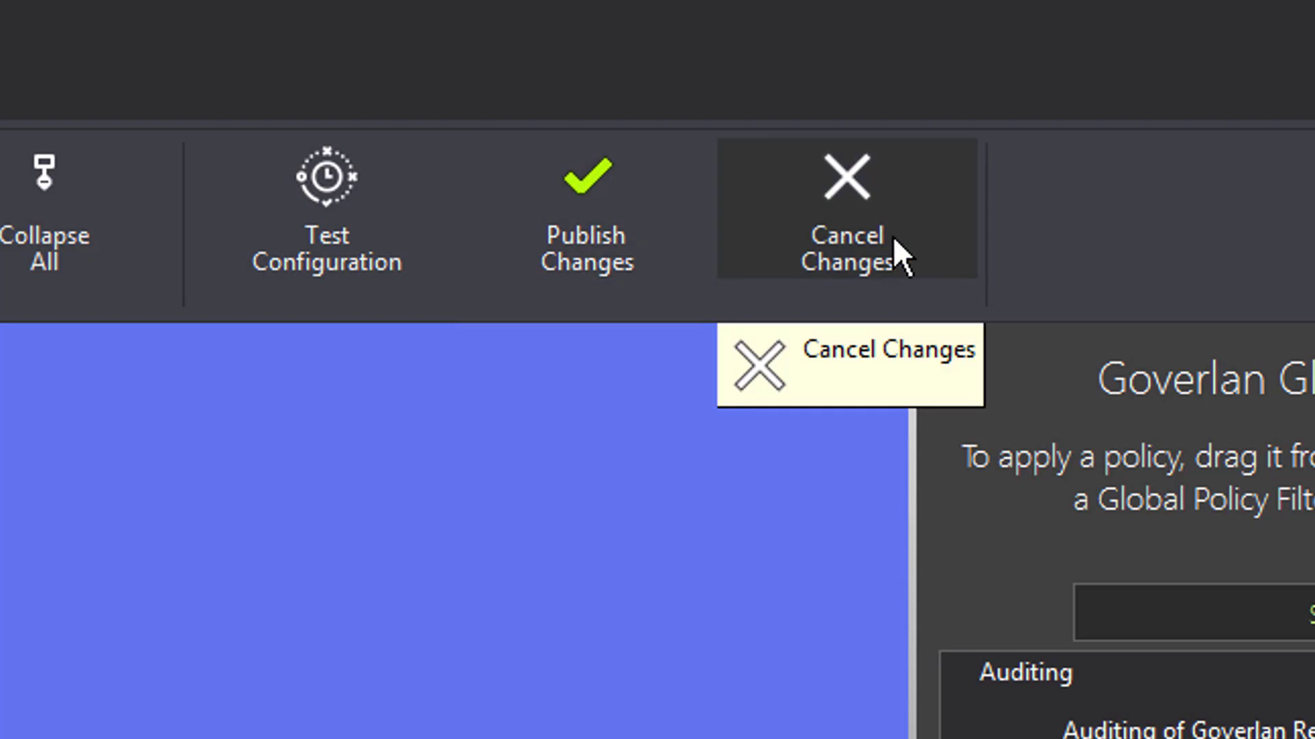
click(839, 245)
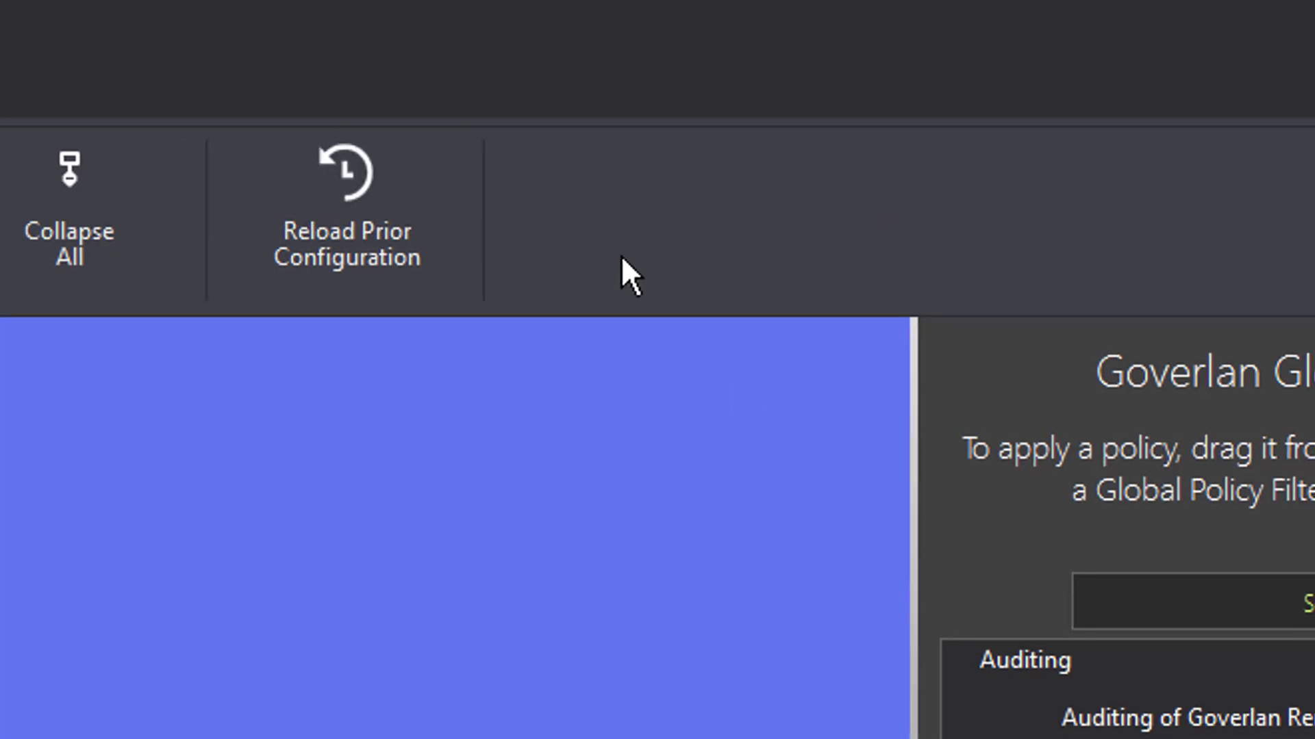